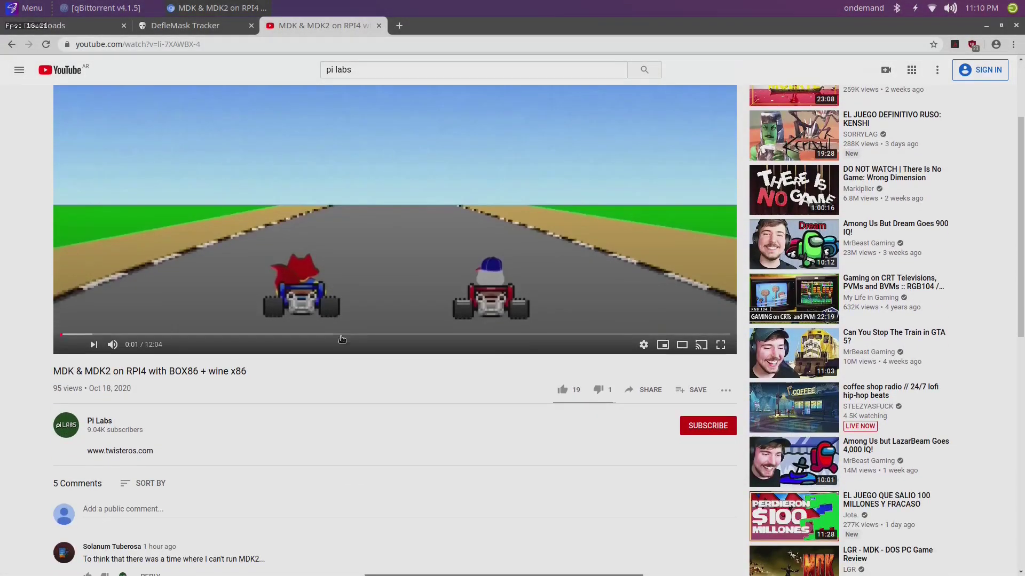
{"action": "scroll", "coordinate": [320, 401], "scroll_direction": "down", "scroll_amount": 3}
{"action": "scroll", "coordinate": [302, 474], "scroll_direction": "down", "scroll_amount": 1}
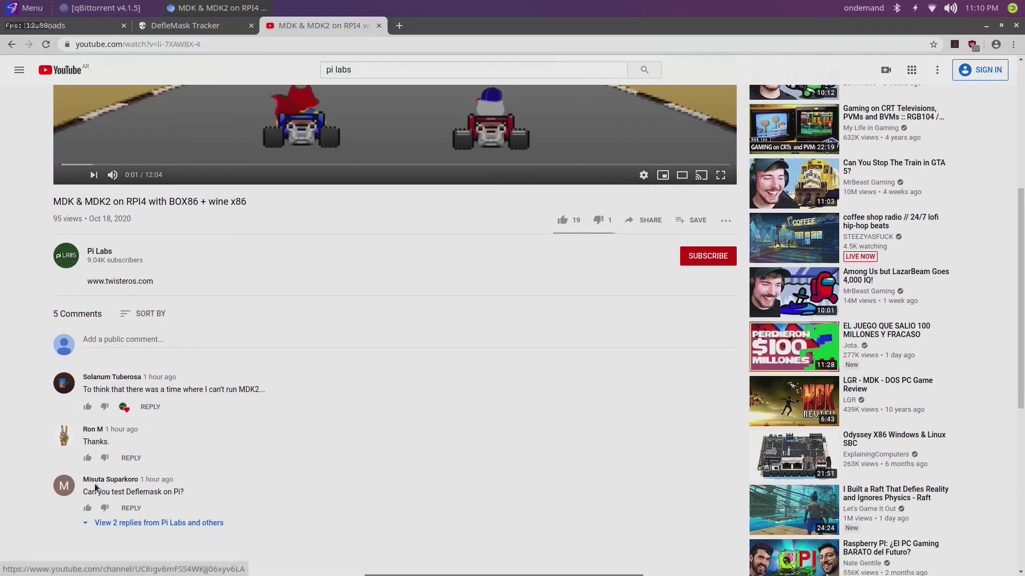
Highlight the Pi-testing comment, then open the DefleMask Tracker page zoomed in
{"action": "left_click_drag", "start_coordinate": [91, 492], "coordinate": [185, 493]}
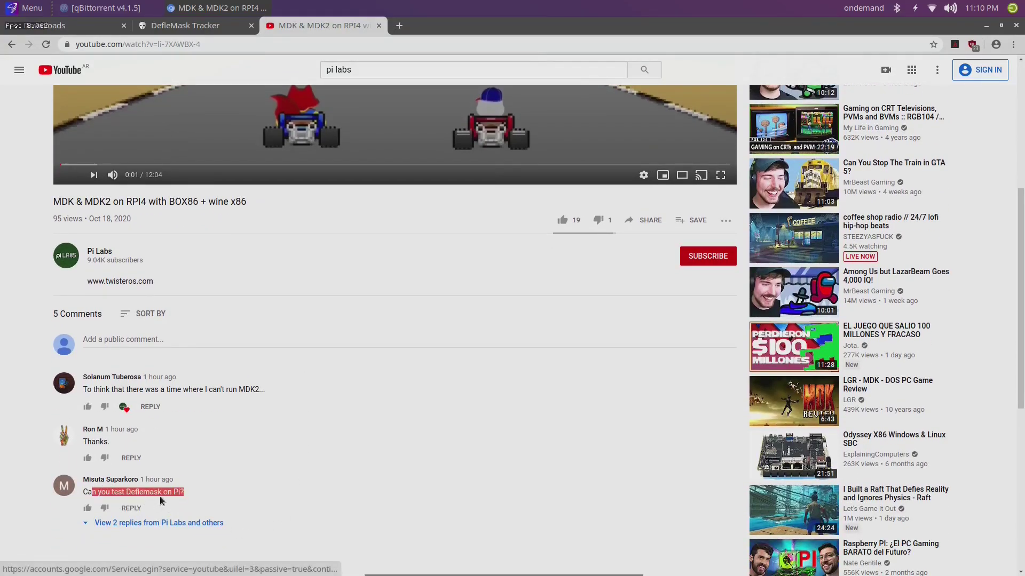
{"action": "left_click", "coordinate": [188, 491]}
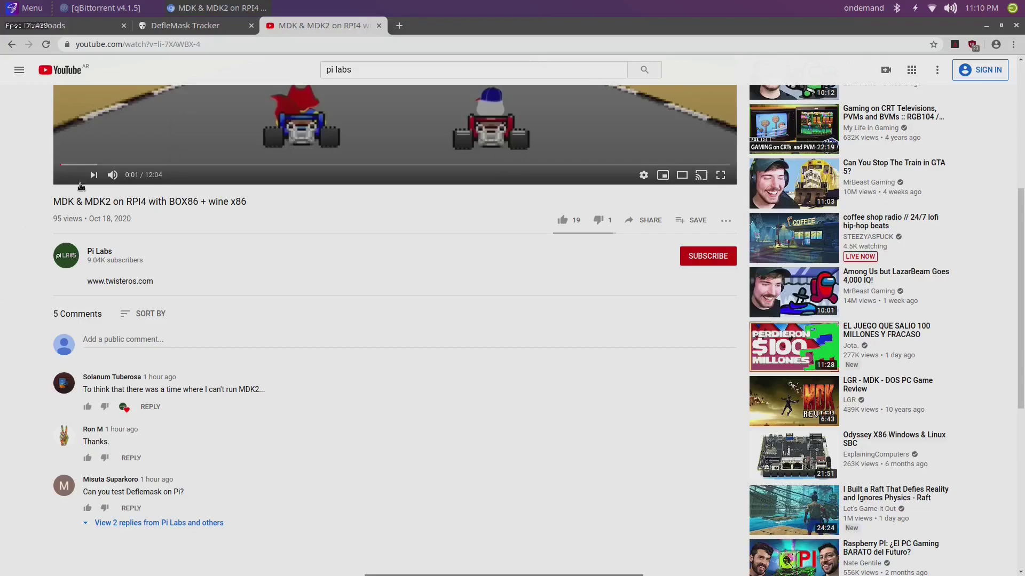
{"action": "left_click", "coordinate": [197, 27]}
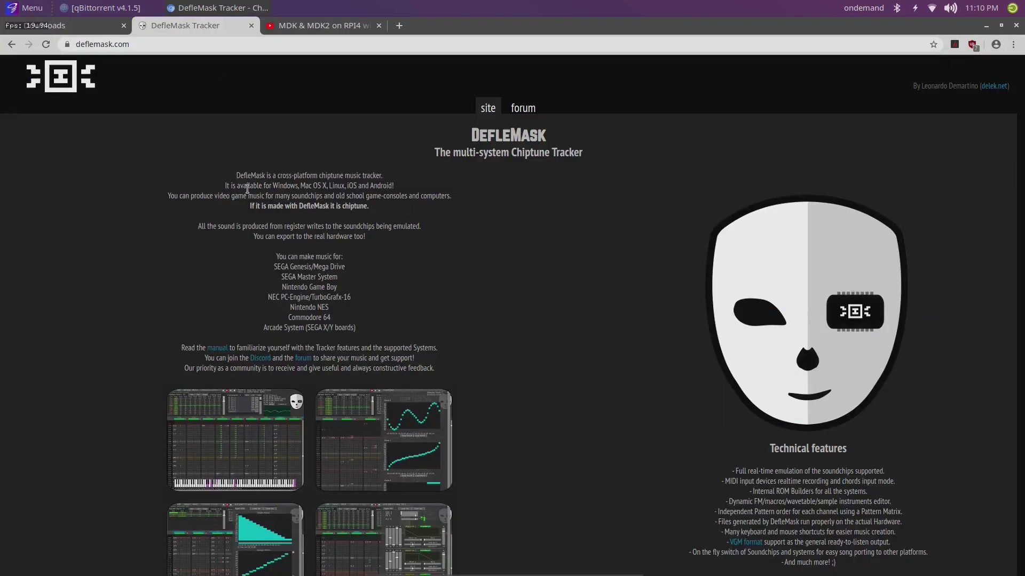
{"action": "left_click_drag", "start_coordinate": [237, 176], "coordinate": [349, 175]}
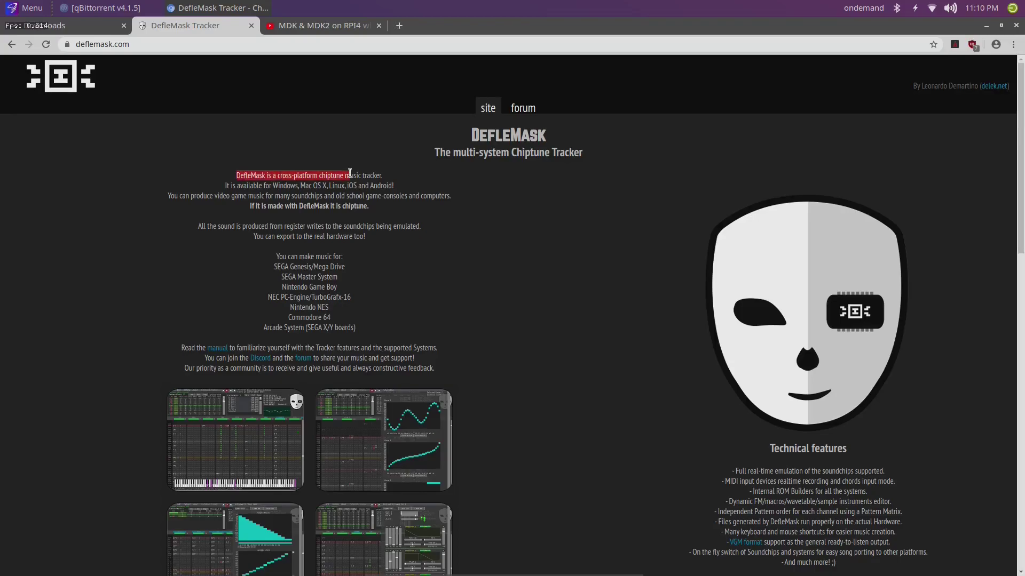
{"action": "key", "text": "ctrl+plus"}
{"action": "key", "text": "ctrl+plus"}
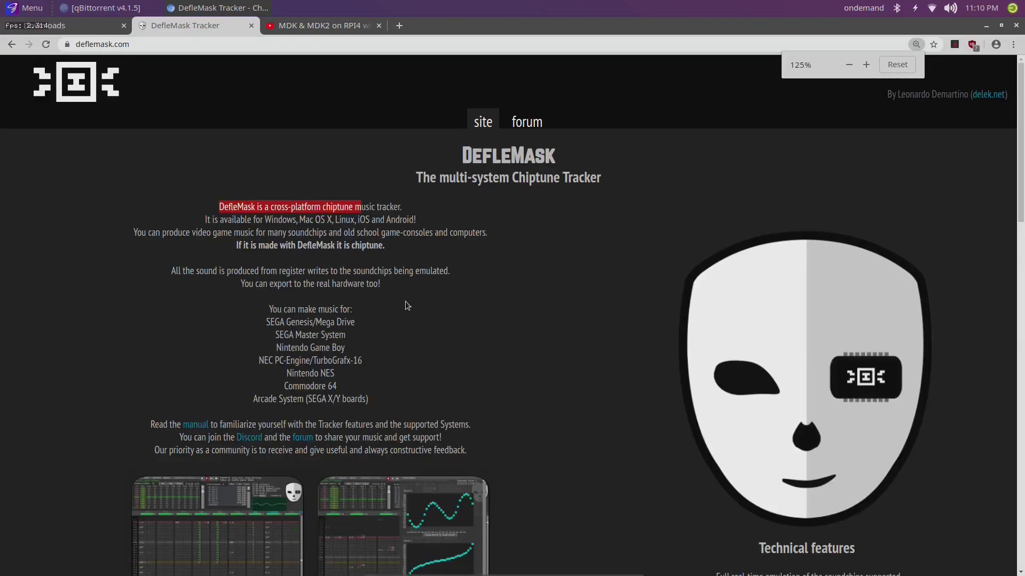
Highlight the intro paragraph and technical features list, reach Get the App, then close the page
{"action": "left_click", "coordinate": [294, 265]}
{"action": "mouse_move", "coordinate": [218, 208]}
{"action": "left_mouse_down"}
{"action": "mouse_move", "coordinate": [427, 224]}
{"action": "mouse_move", "coordinate": [479, 284]}
{"action": "left_mouse_up"}
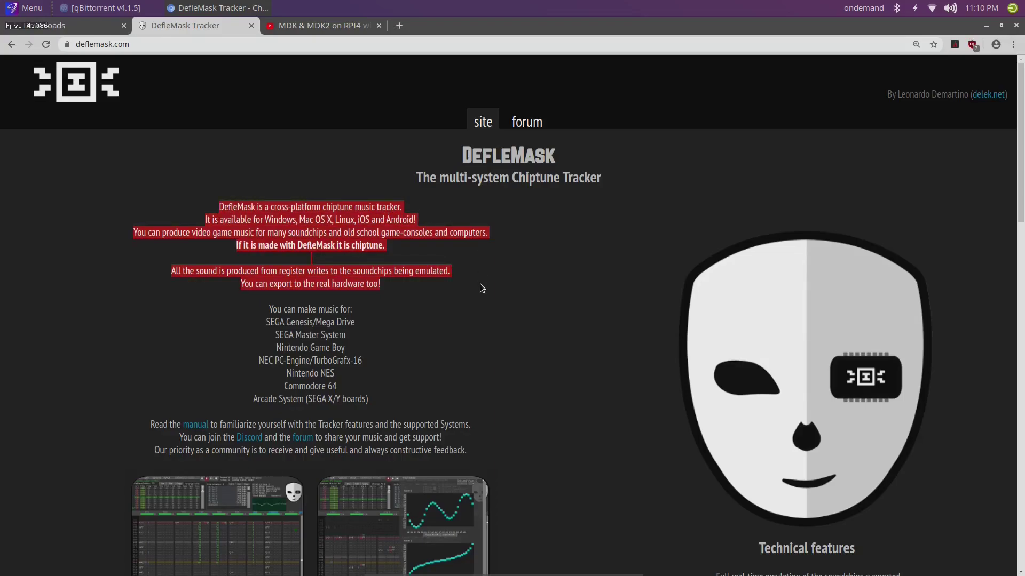
{"action": "left_click", "coordinate": [480, 283]}
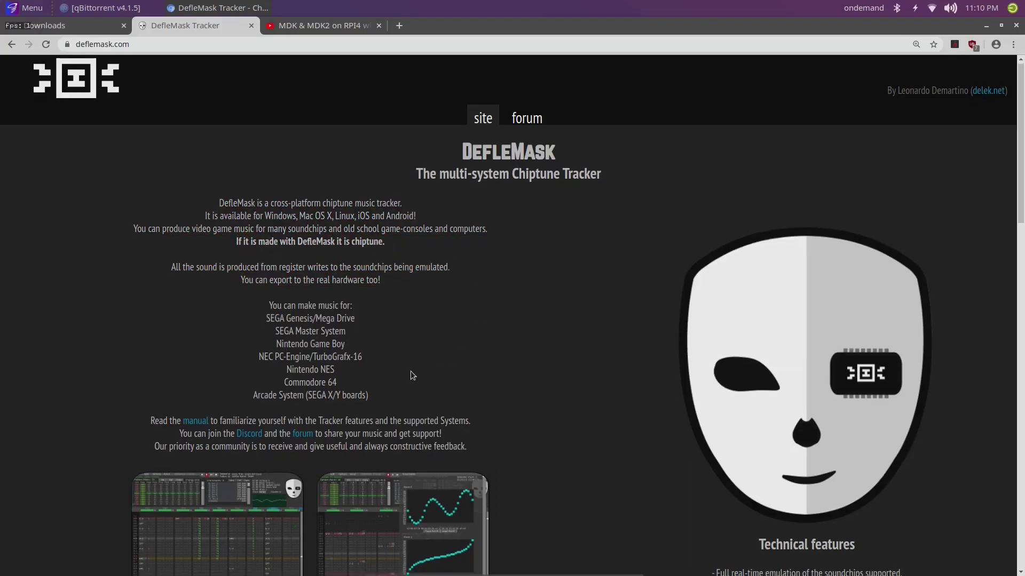
{"action": "scroll", "coordinate": [411, 374], "scroll_direction": "down", "scroll_amount": 1}
{"action": "scroll", "coordinate": [410, 375], "scroll_direction": "down", "scroll_amount": 2}
{"action": "scroll", "coordinate": [410, 374], "scroll_direction": "down", "scroll_amount": 1}
{"action": "scroll", "coordinate": [410, 374], "scroll_direction": "down", "scroll_amount": 2}
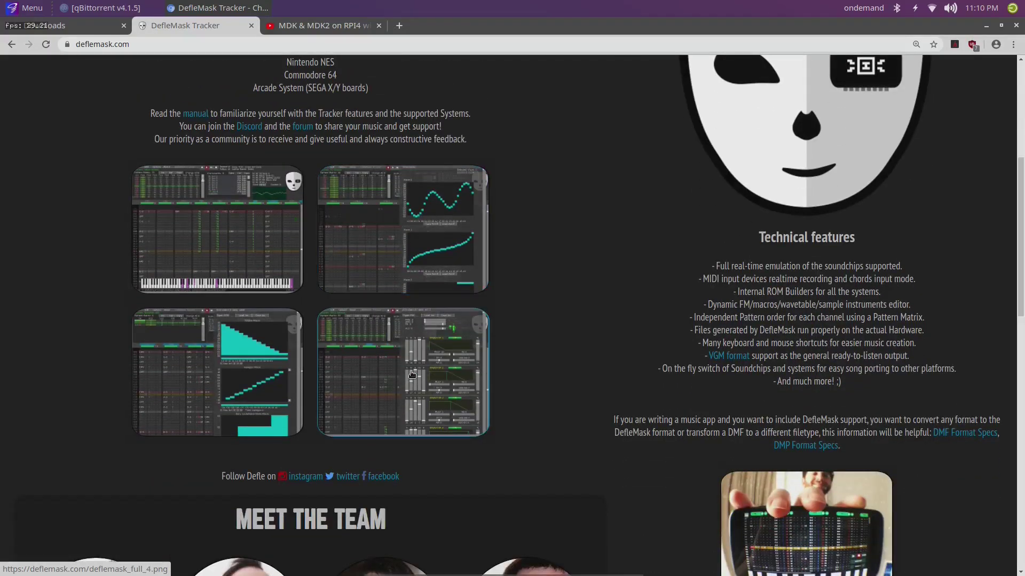
{"action": "left_click_drag", "start_coordinate": [748, 265], "coordinate": [964, 376]}
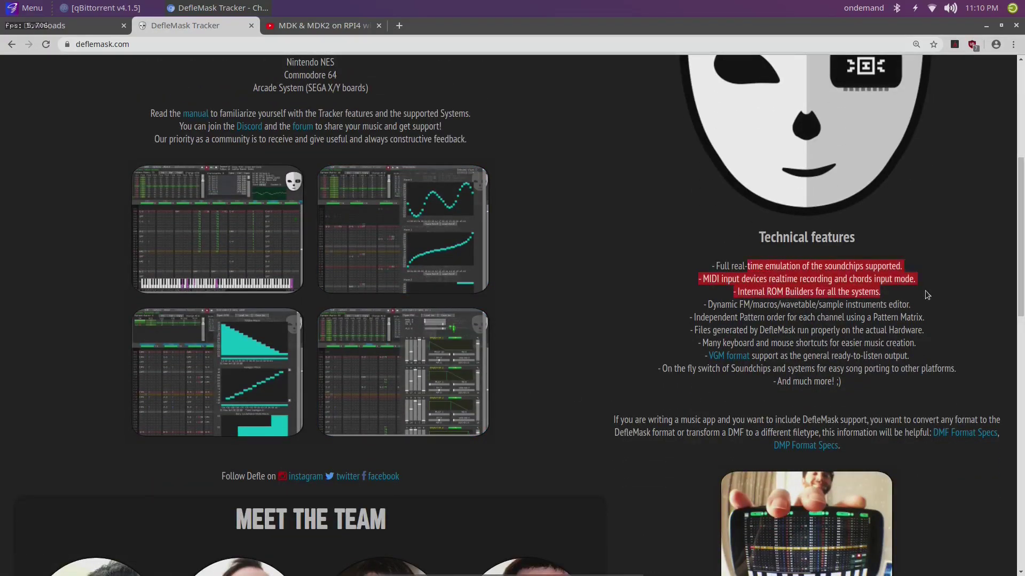
{"action": "left_click", "coordinate": [750, 390]}
{"action": "scroll", "coordinate": [750, 389], "scroll_direction": "down", "scroll_amount": 6}
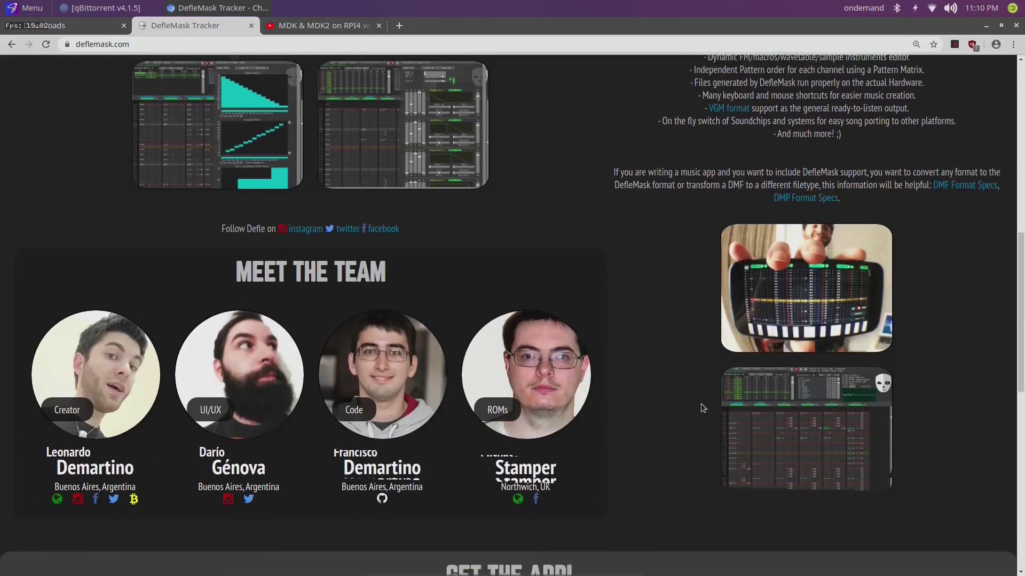
{"action": "scroll", "coordinate": [700, 403], "scroll_direction": "down", "scroll_amount": 3}
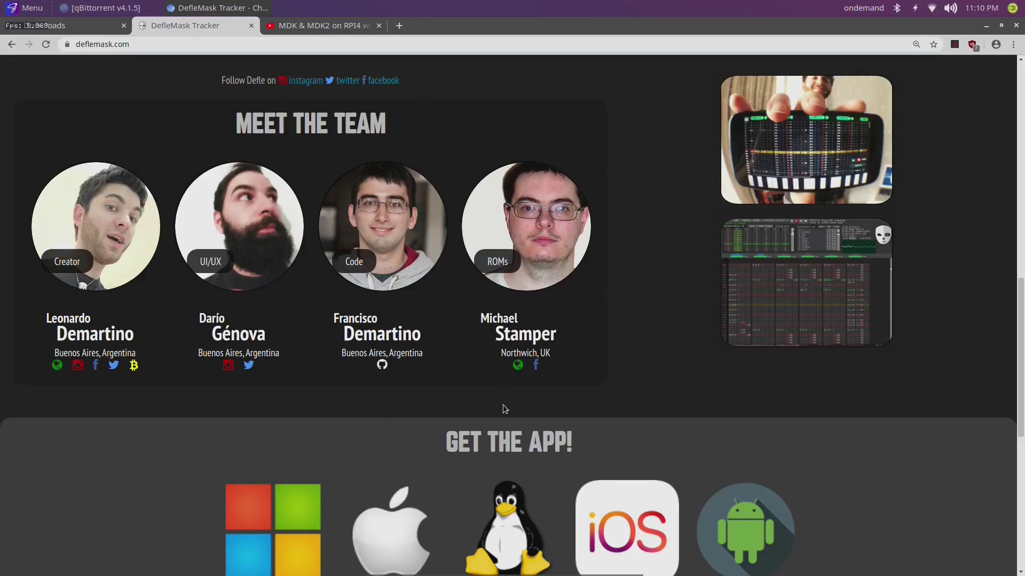
{"action": "scroll", "coordinate": [503, 406], "scroll_direction": "down", "scroll_amount": 3}
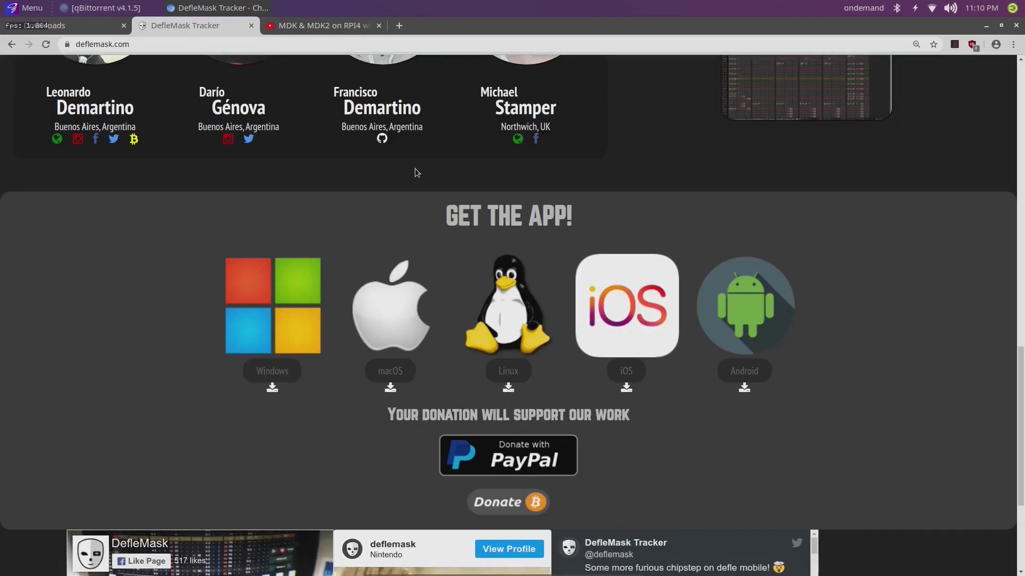
{"action": "left_click", "coordinate": [253, 26]}
Close the browser and open Downloads > DefleMask_Linux in the File Manager
{"action": "left_click", "coordinate": [254, 25]}
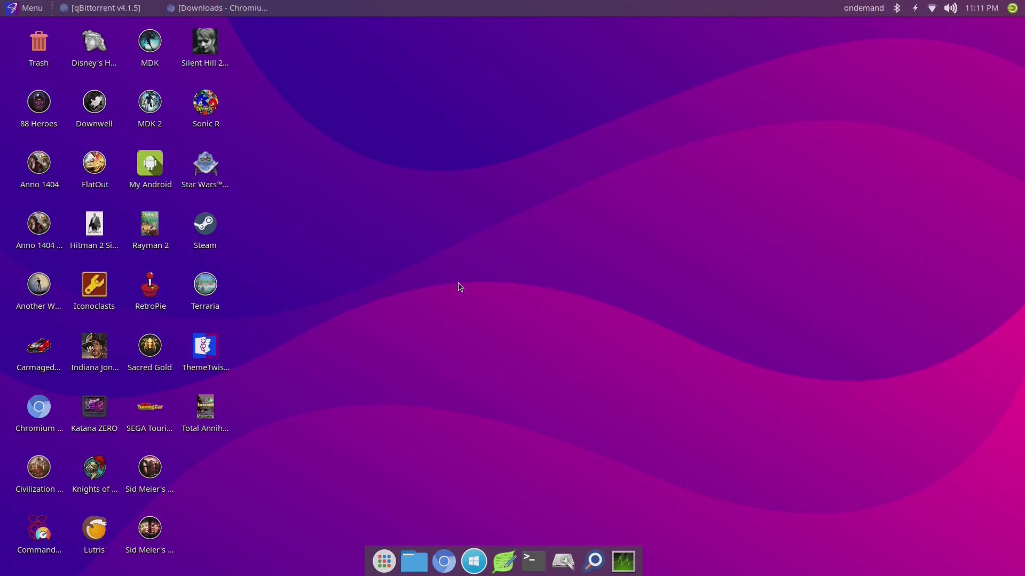
{"action": "left_click", "coordinate": [414, 562]}
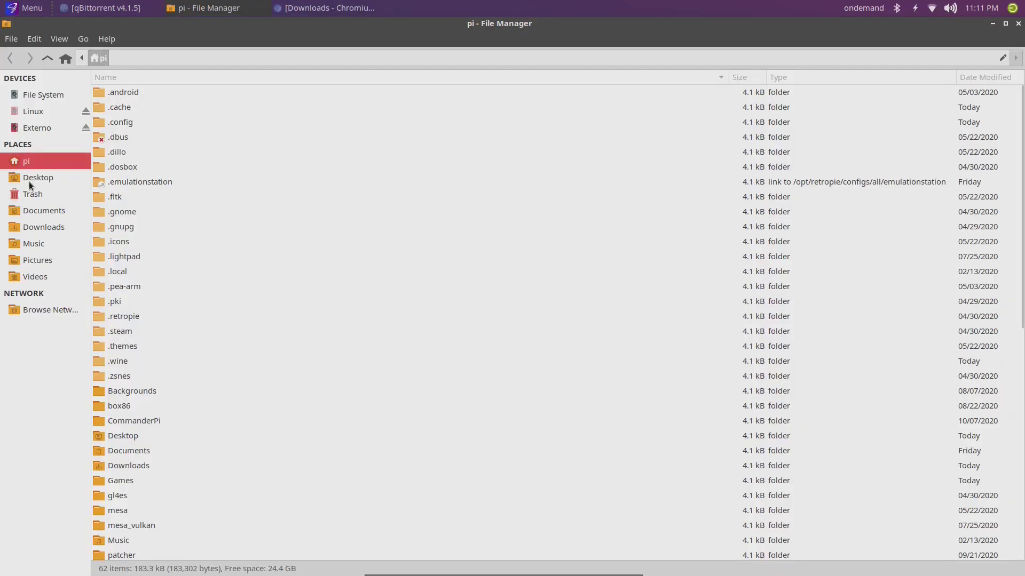
{"action": "left_click", "coordinate": [38, 228]}
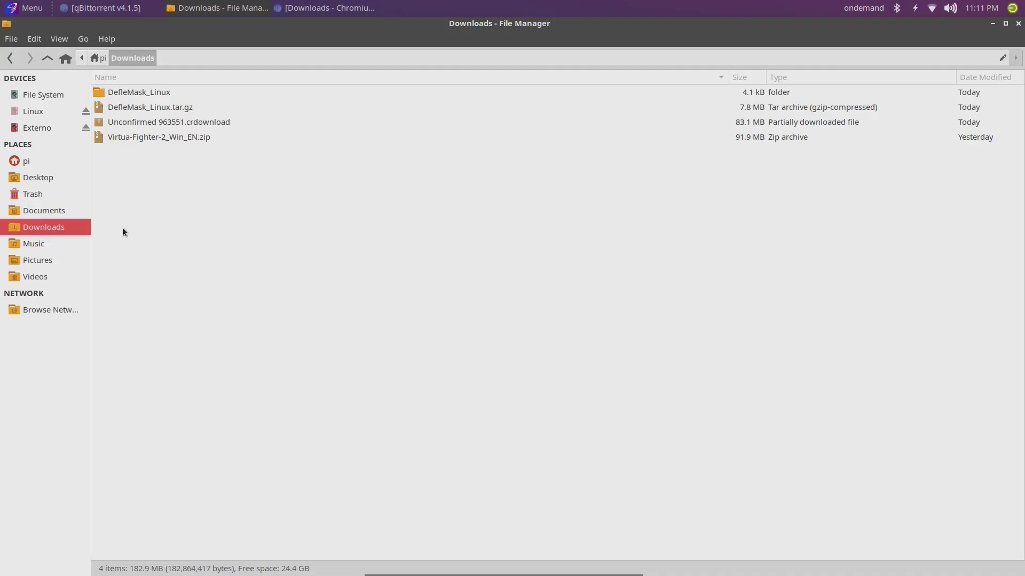
{"action": "left_click", "coordinate": [142, 108]}
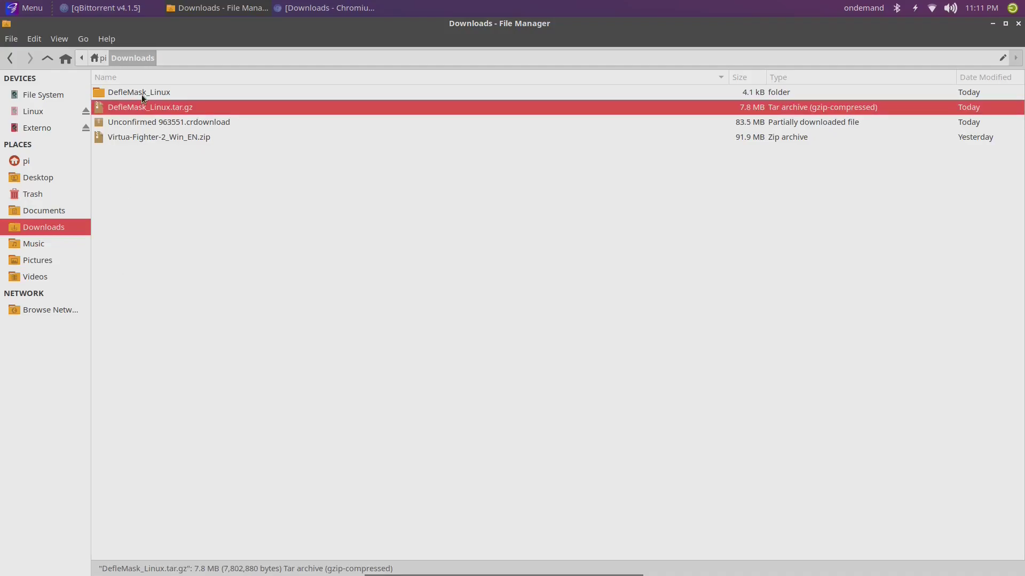
{"action": "double_click", "coordinate": [142, 94]}
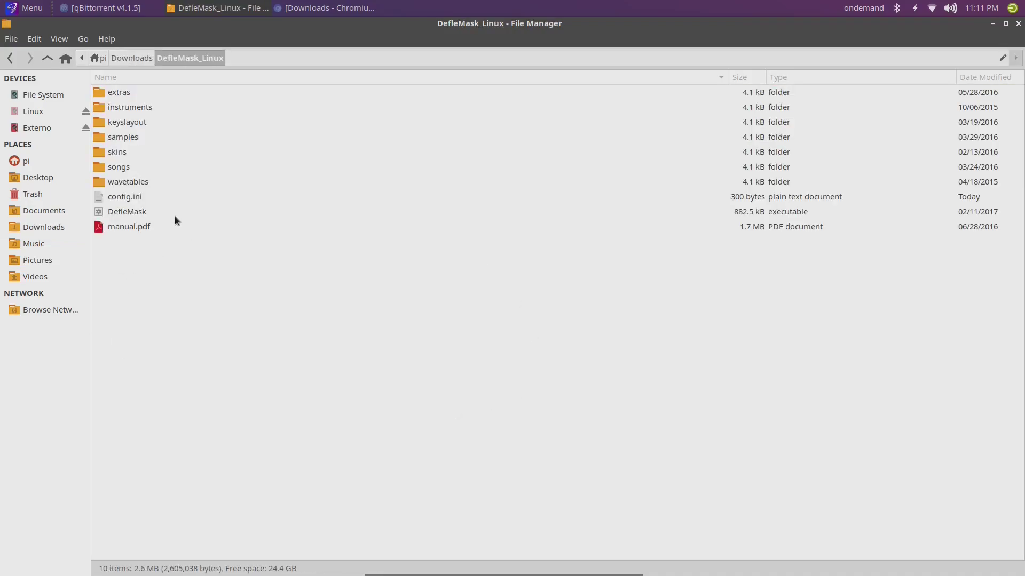
Launch the DefleMask executable and move its tracker window lower and to the right
{"action": "double_click", "coordinate": [174, 215]}
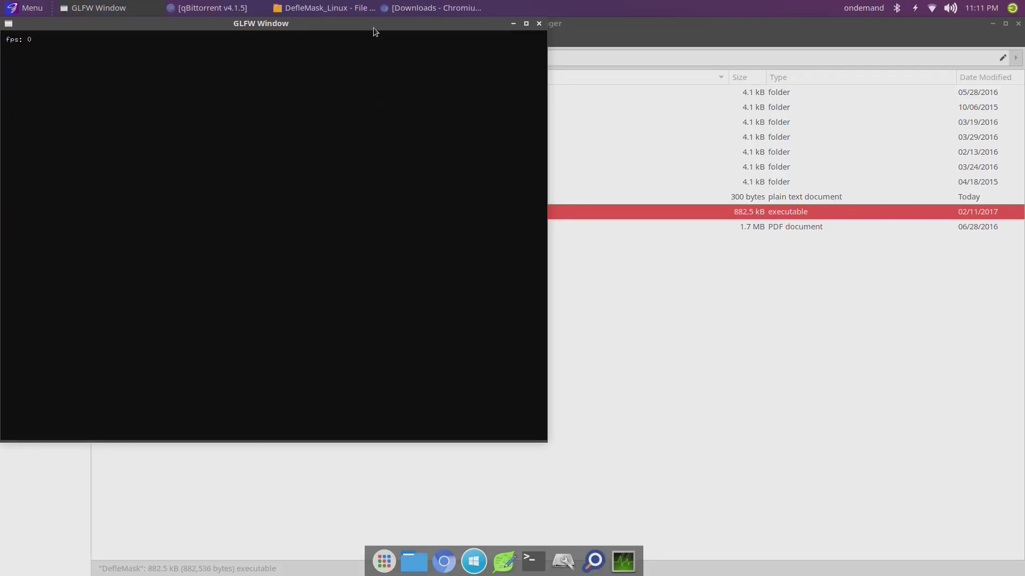
{"action": "left_click_drag", "start_coordinate": [374, 28], "coordinate": [620, 99]}
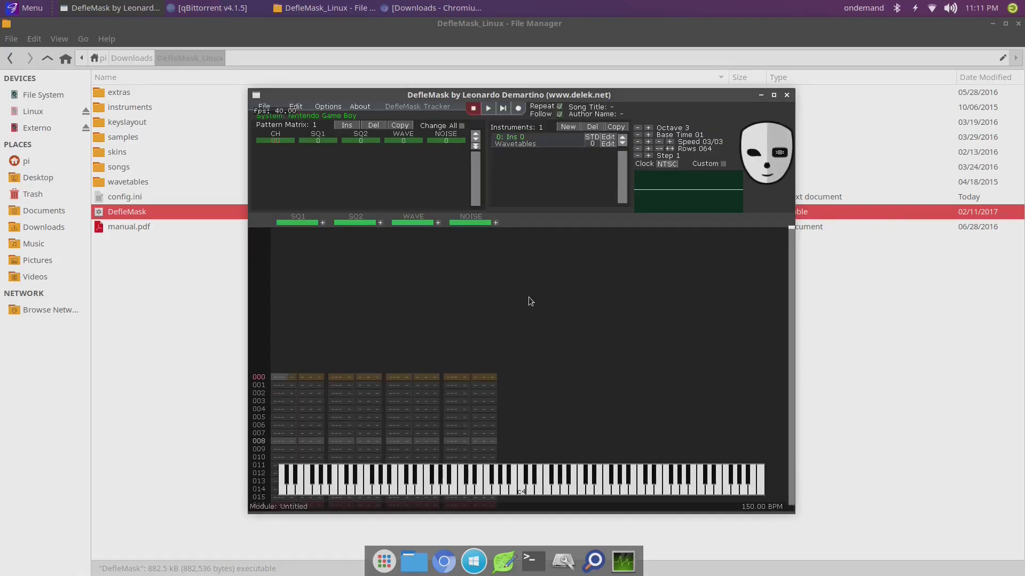
{"action": "left_click", "coordinate": [328, 107]}
Change the sound system to SEGA Genesis, then to Nintendo NES
{"action": "left_click", "coordinate": [337, 116]}
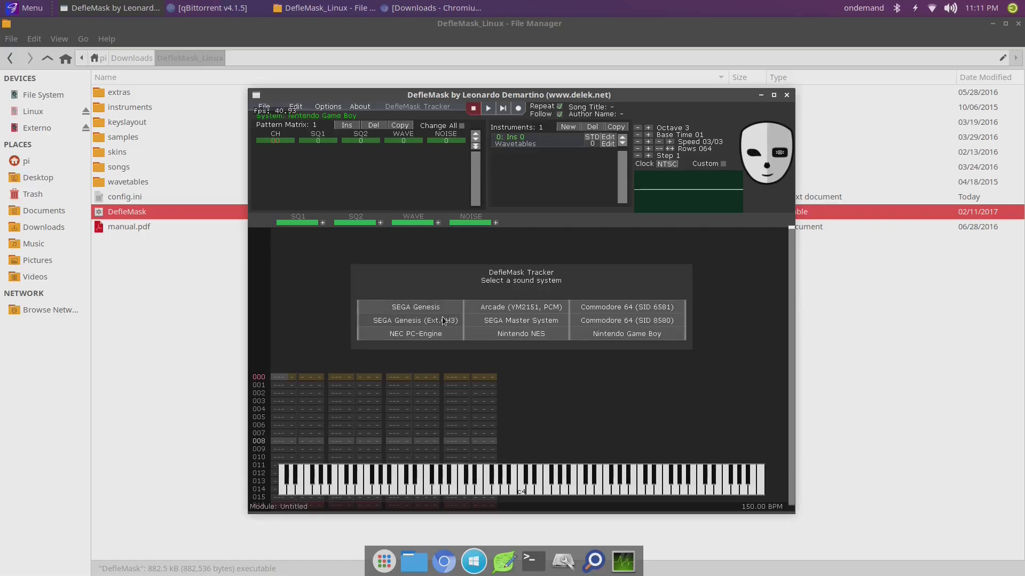
{"action": "left_click", "coordinate": [438, 307]}
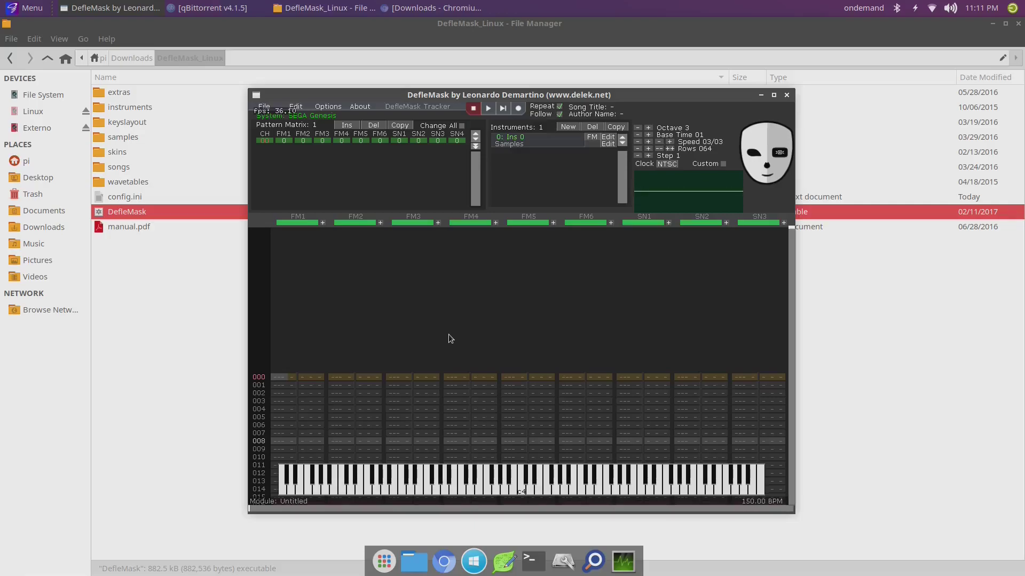
{"action": "left_click", "coordinate": [329, 108]}
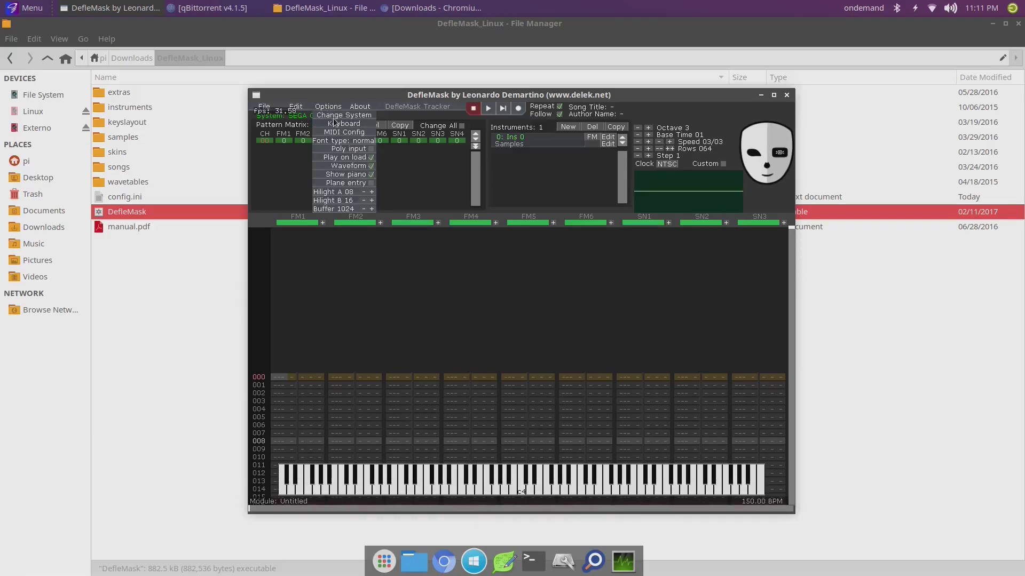
{"action": "left_click", "coordinate": [334, 122]}
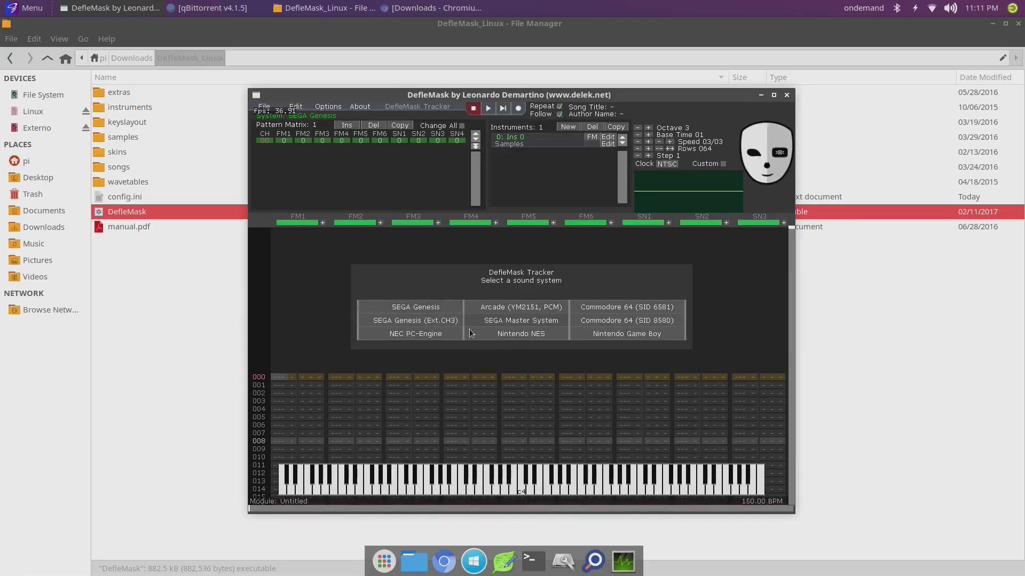
{"action": "left_click", "coordinate": [509, 336]}
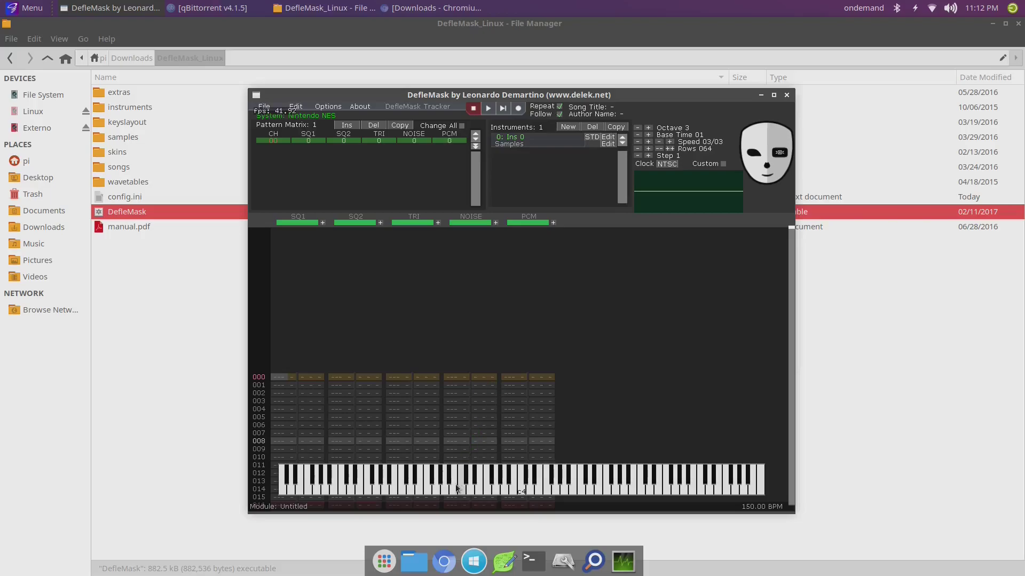
Play a run of notes across the piano keys and reopen Change System
{"action": "mouse_move", "coordinate": [472, 485]}
{"action": "left_mouse_down"}
{"action": "mouse_move", "coordinate": [635, 497]}
{"action": "mouse_move", "coordinate": [370, 484]}
{"action": "left_mouse_up"}
{"action": "left_click", "coordinate": [339, 111]}
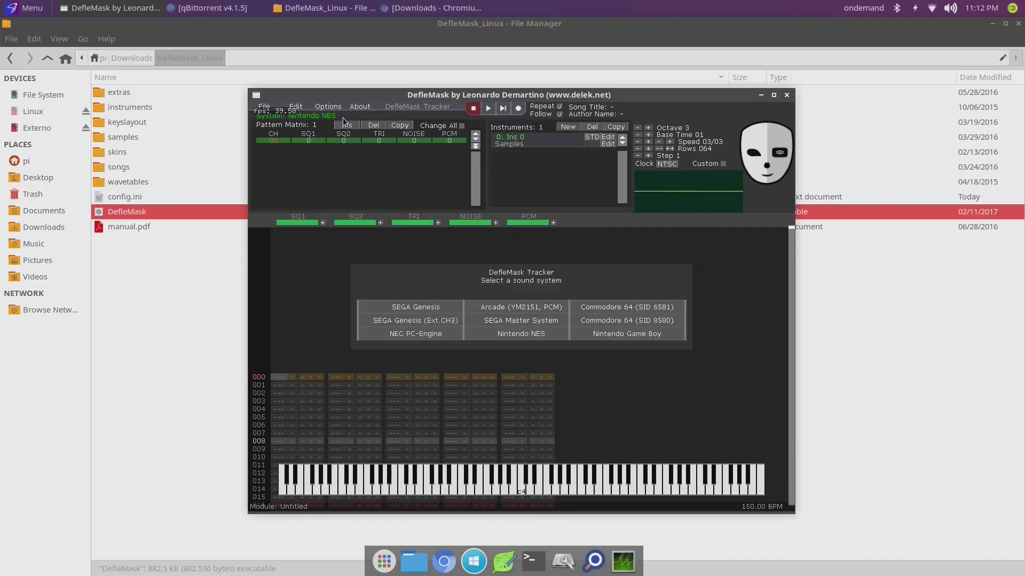
Pick Nintendo Game Boy in the sound system dialog
{"action": "left_click", "coordinate": [600, 337]}
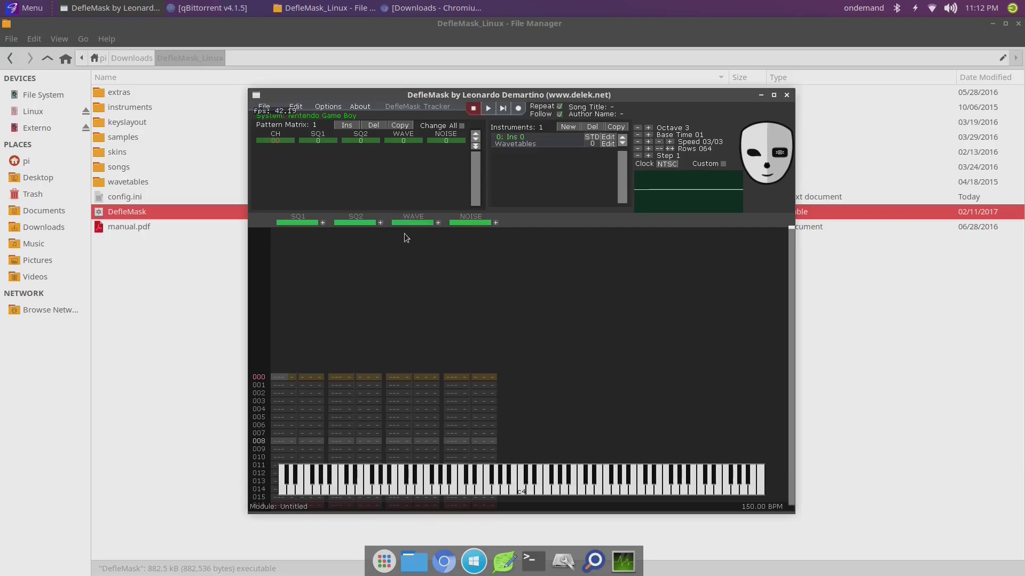
{"action": "left_click", "coordinate": [341, 105]}
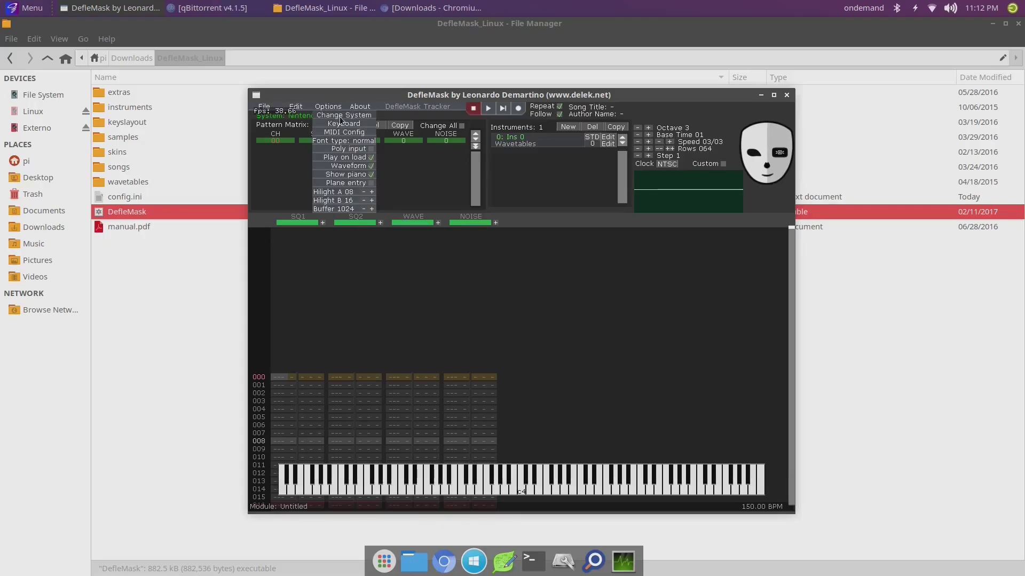